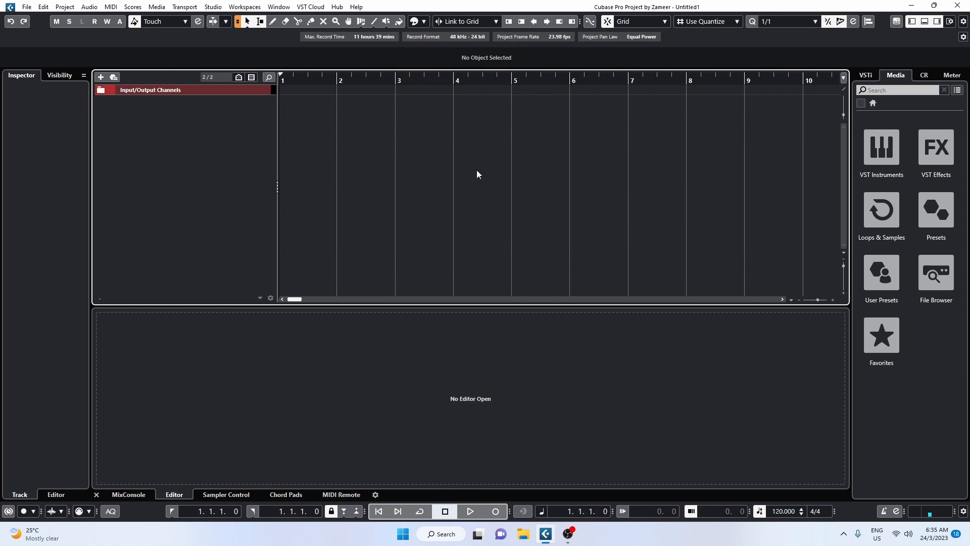
Show the Control Room and examine the plug-ins inserted on its Main channel
left_click(923, 76)
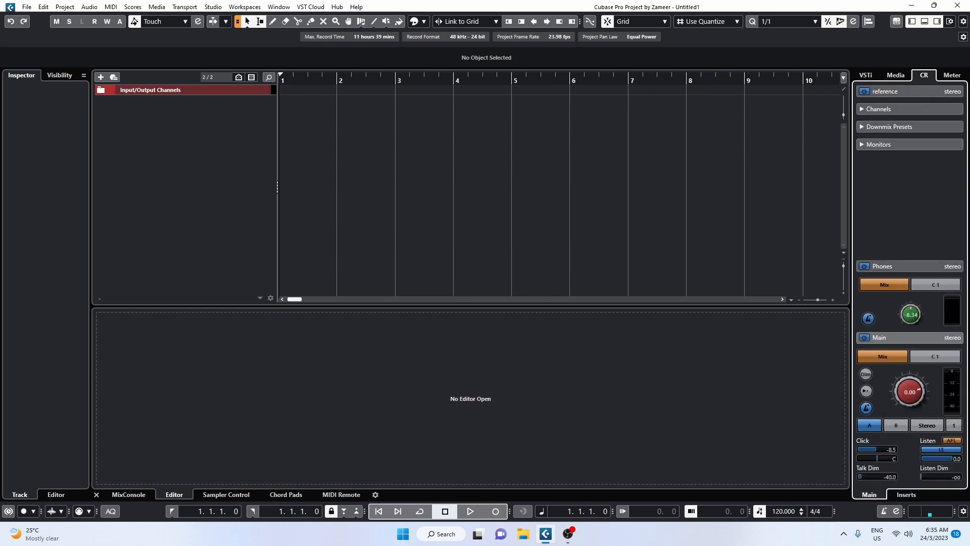
left_click(912, 496)
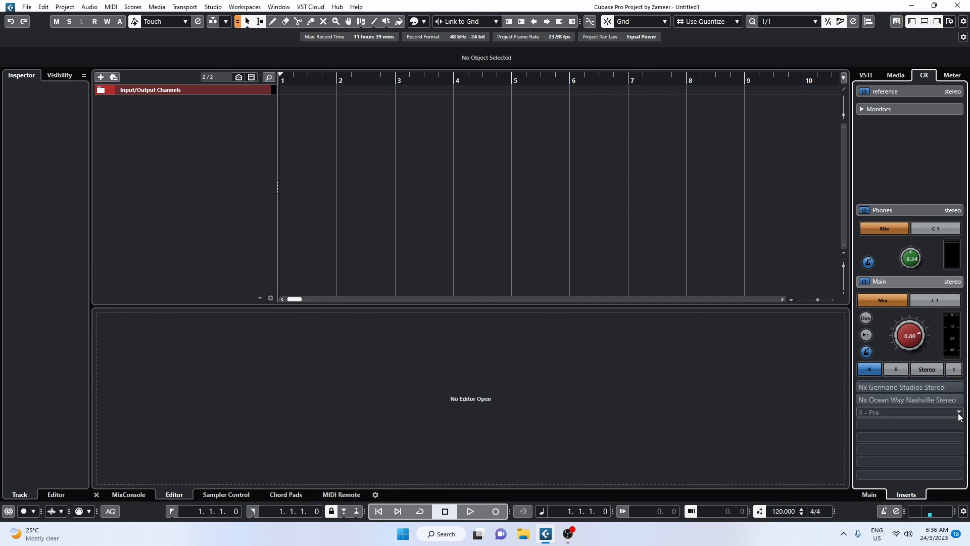
mouse_move(868, 387)
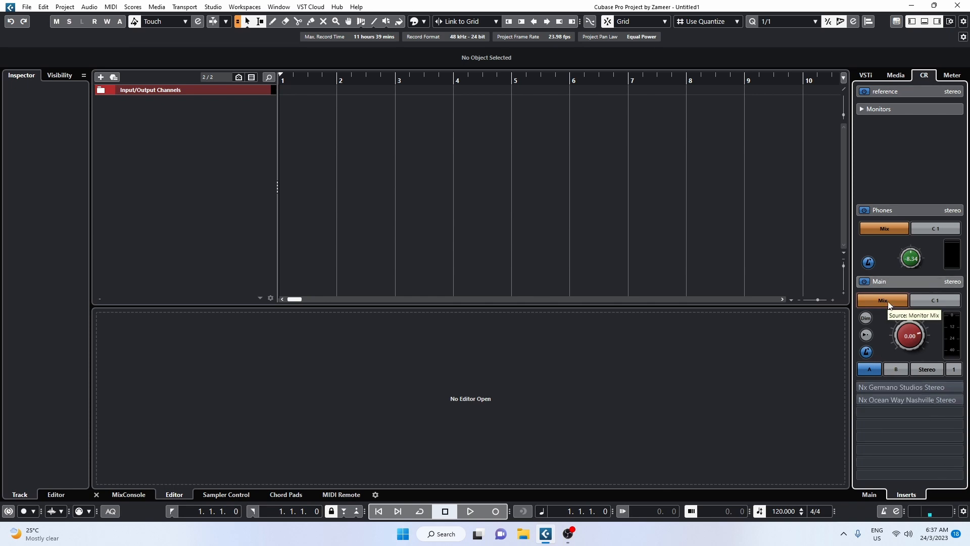
Switch the Control Room Main channel's source between the monitor mix and Cue 1, leaving it on Cue 1
left_click(929, 303)
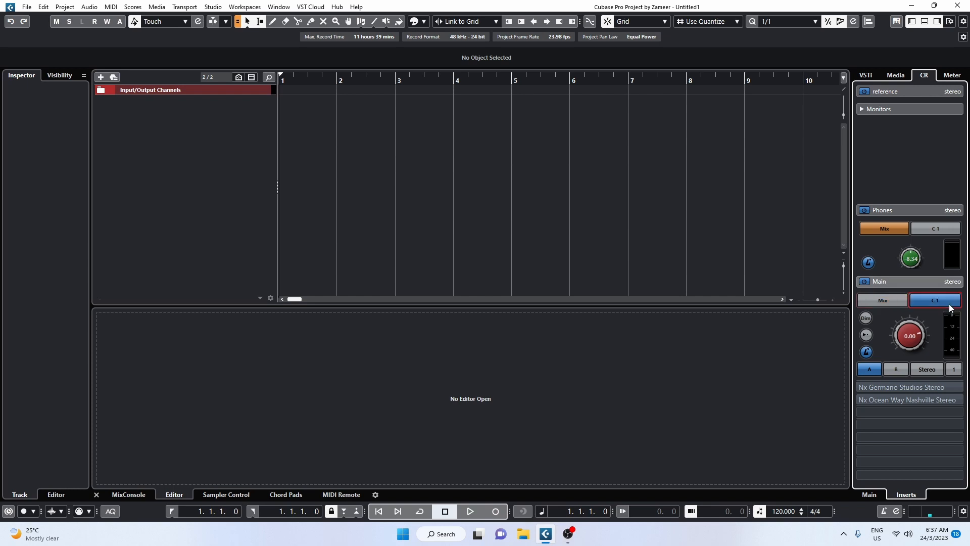
left_click(904, 299)
left_click(491, 204)
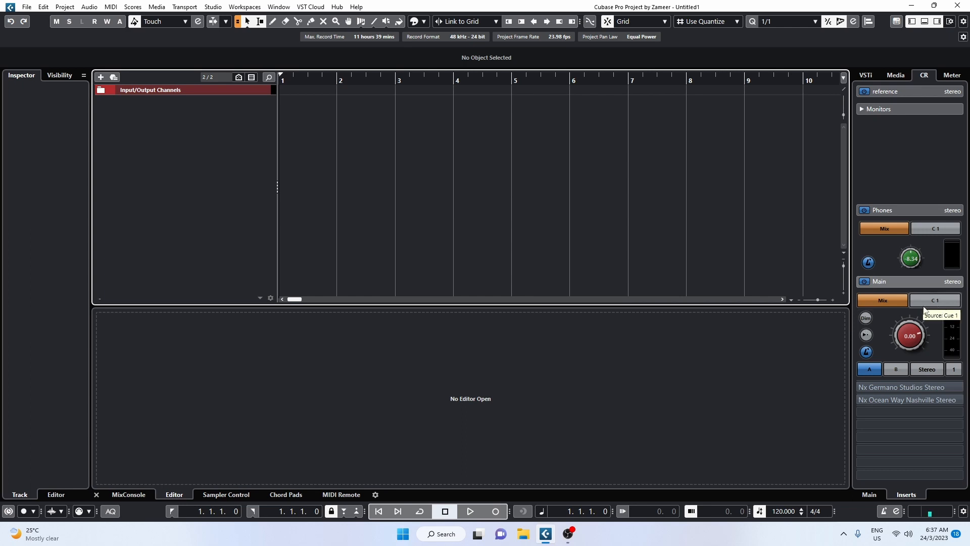
left_click(950, 301)
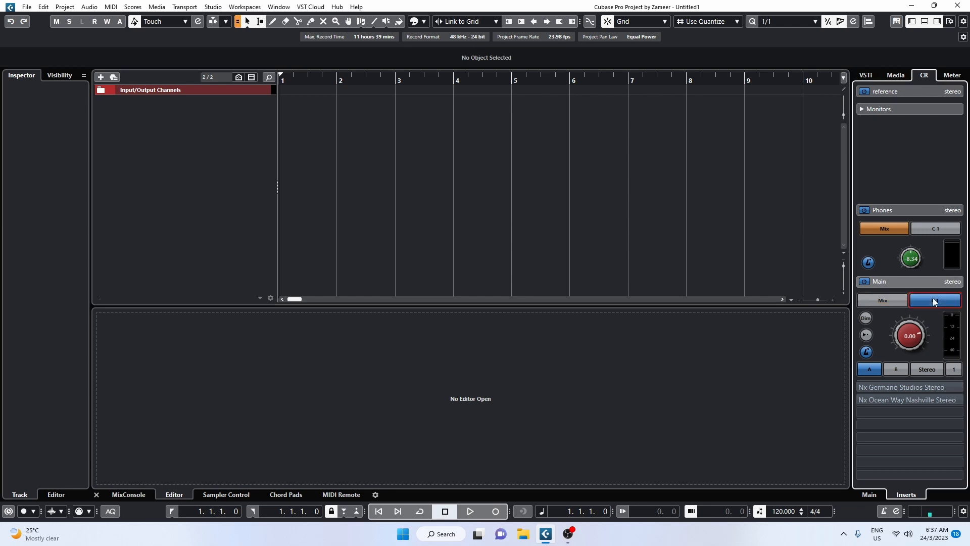
left_click(895, 302)
left_click(924, 301)
left_click(740, 259)
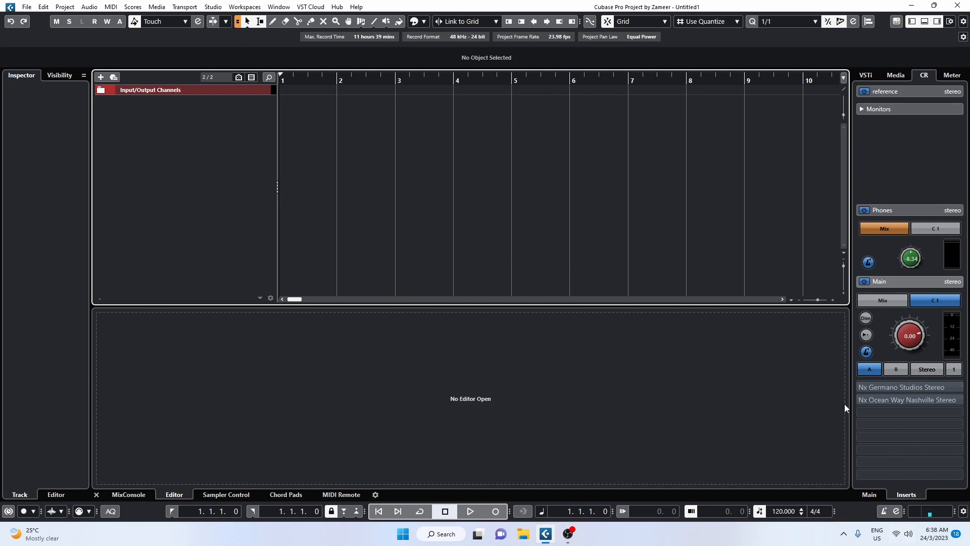
Return to the Control Room's main controls and try the Main channel's Mono downmix before restoring Stereo
left_click(874, 497)
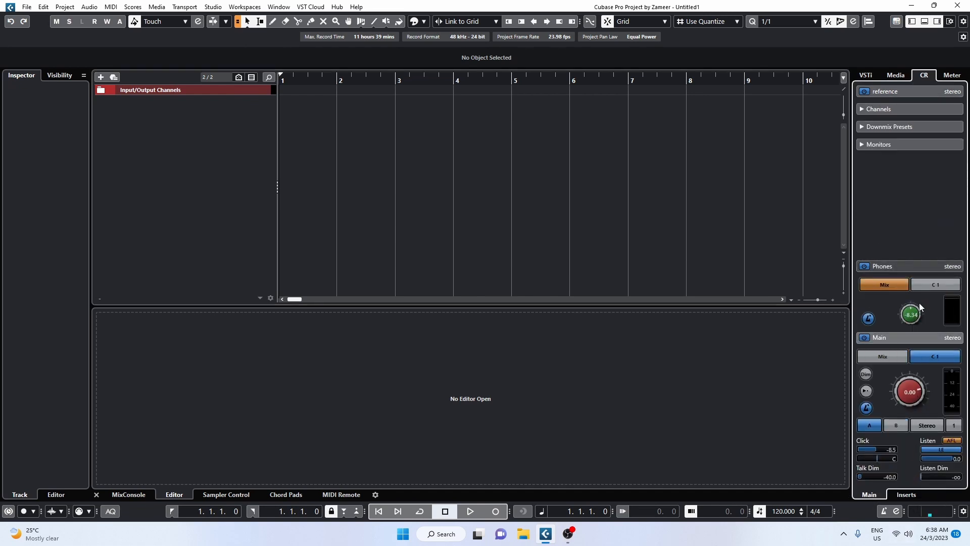
left_click(940, 424)
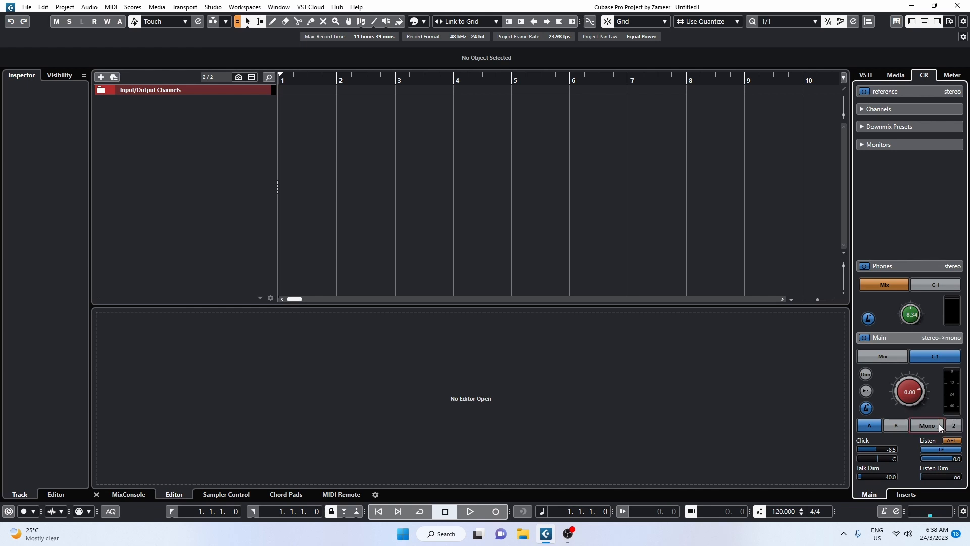
left_click(936, 424)
left_click(591, 180)
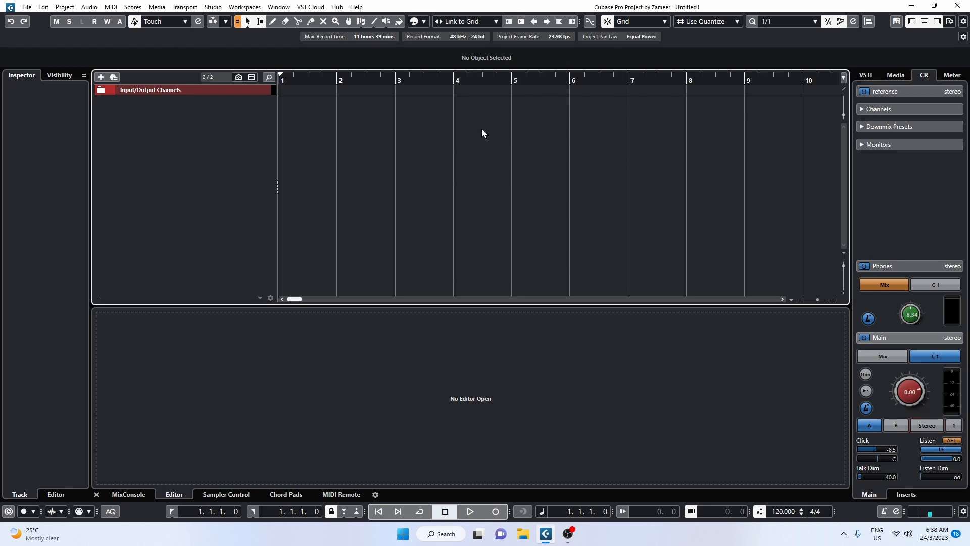
Examine the Audio Alignment Panel's reference, target and precision settings, and close the panel
left_click(868, 22)
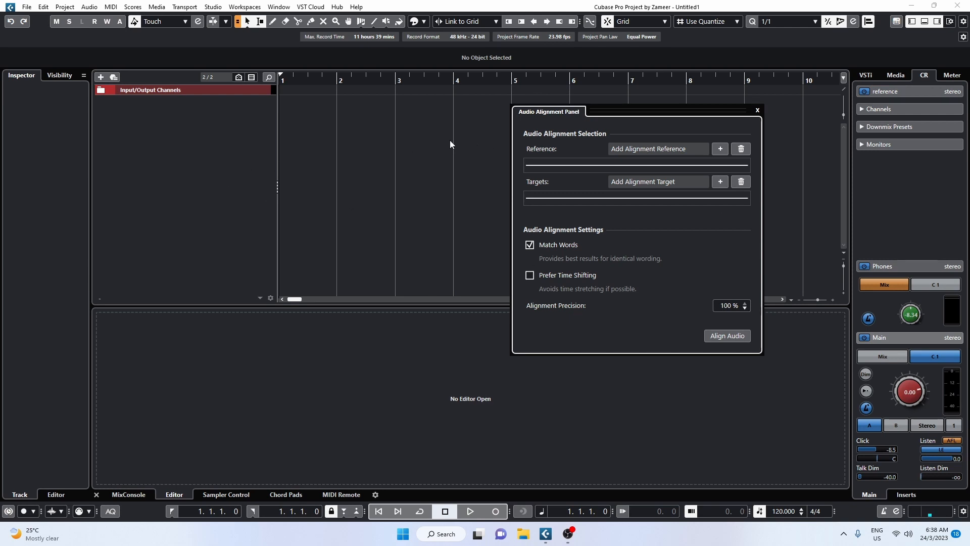
left_click(757, 110)
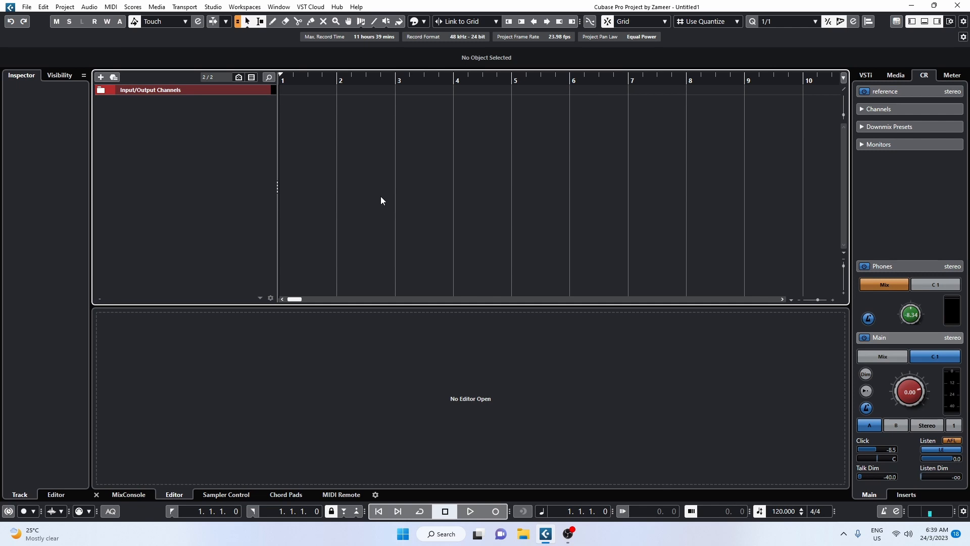
left_click(868, 22)
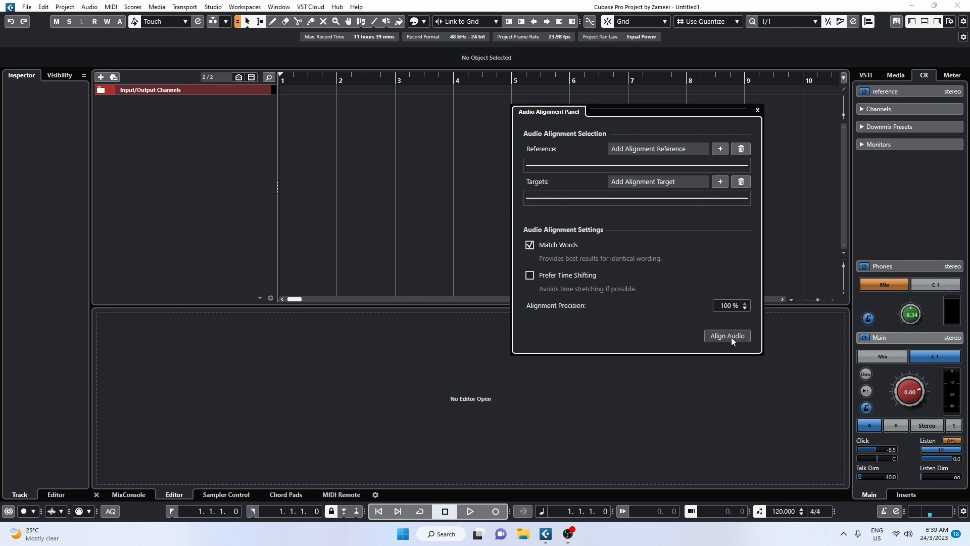
left_click(757, 110)
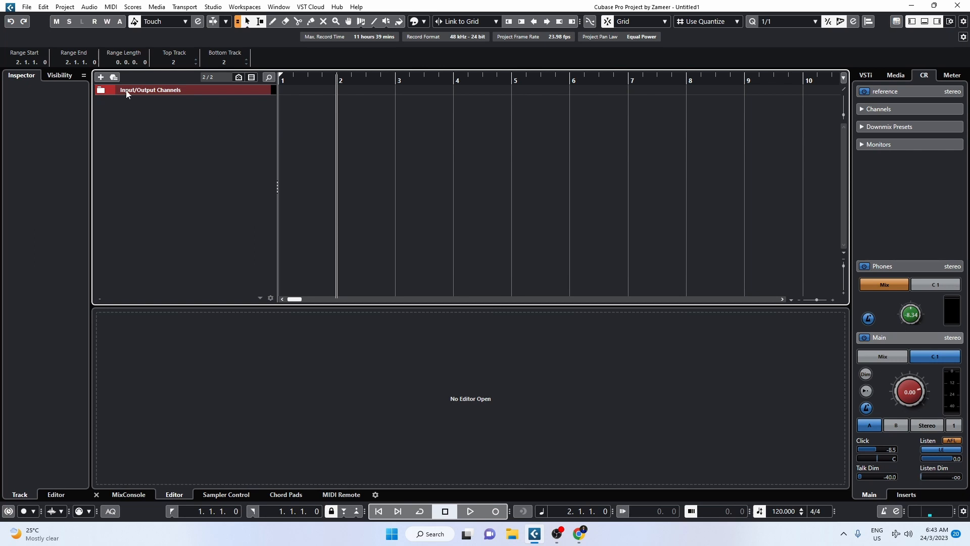
Add five audio tracks to the project and open the channel settings of Audio 01
left_click(101, 78)
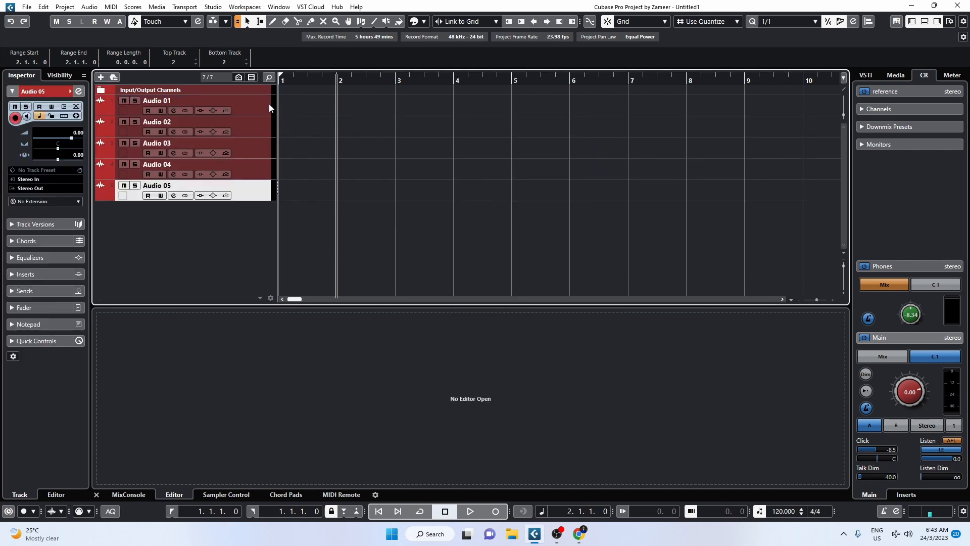
left_click(166, 115)
left_click(172, 111)
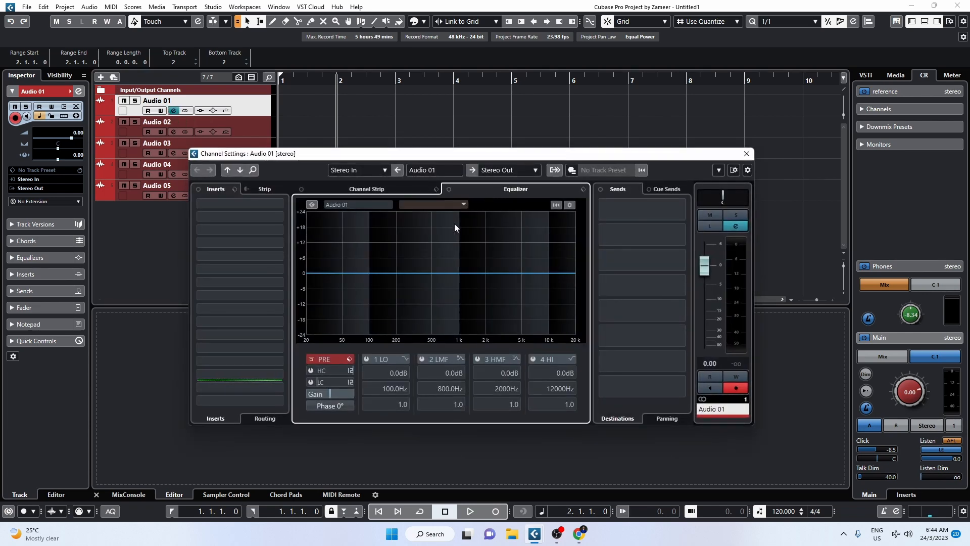
Load the Noise Gate, Compressor and EnvelopeShaper modules in the Audio 01 channel strip
left_click(363, 191)
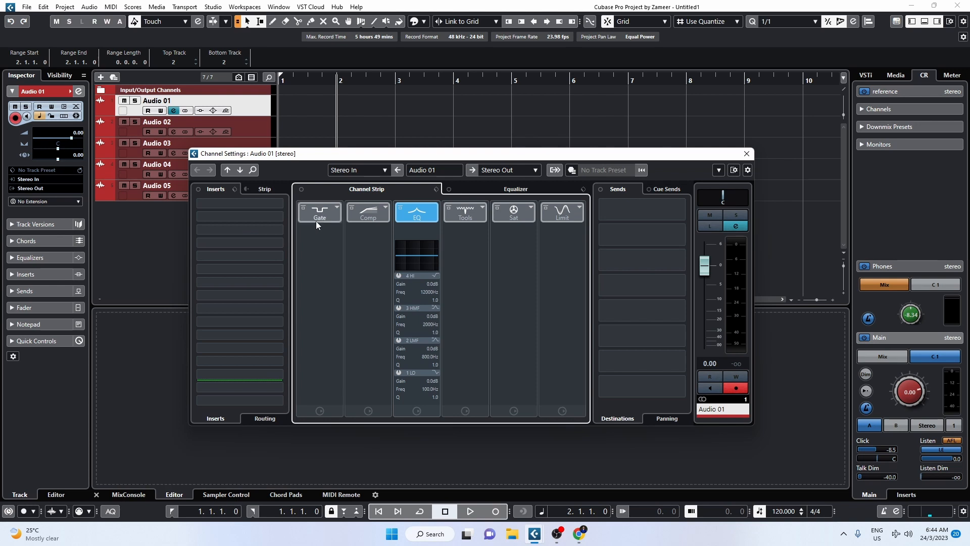
left_click(322, 209)
left_click(368, 214)
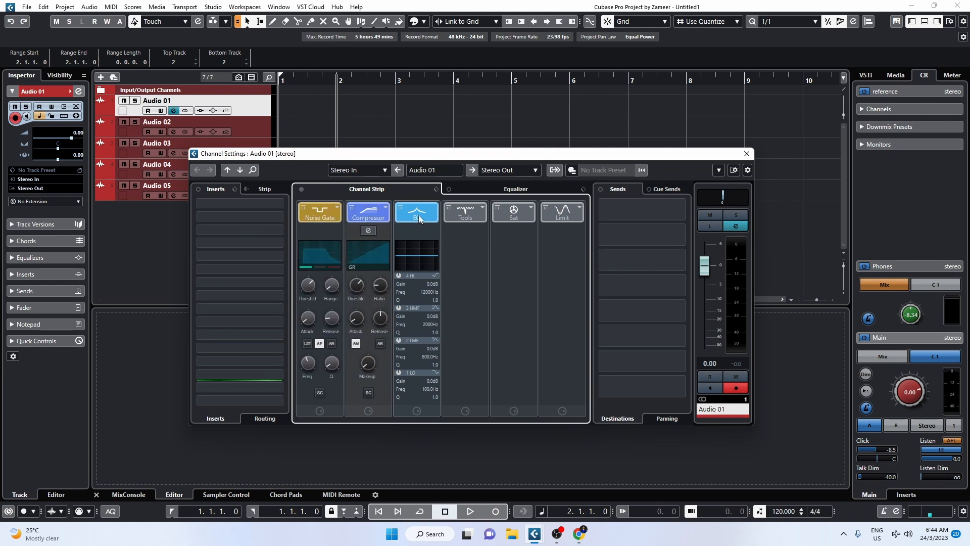
left_click(464, 215)
left_click(483, 217)
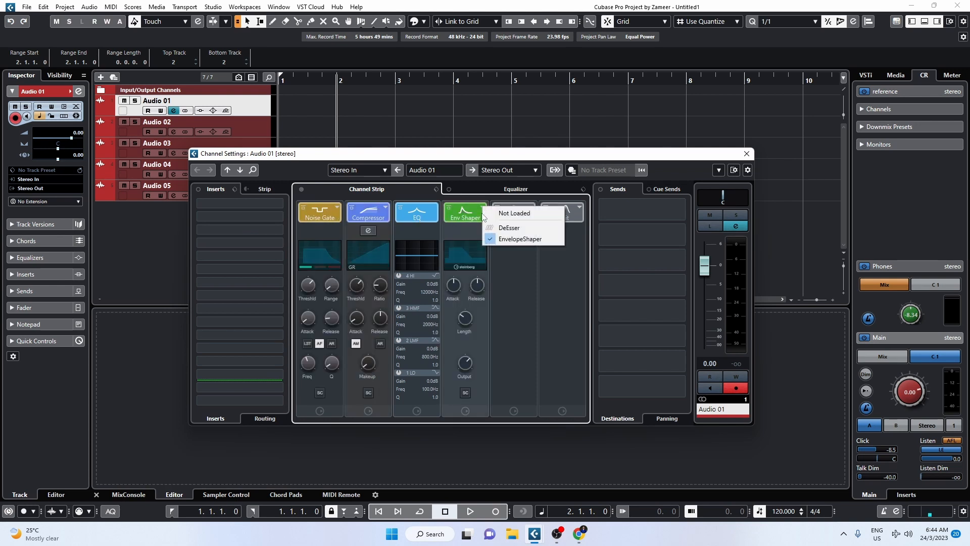
left_click(520, 238)
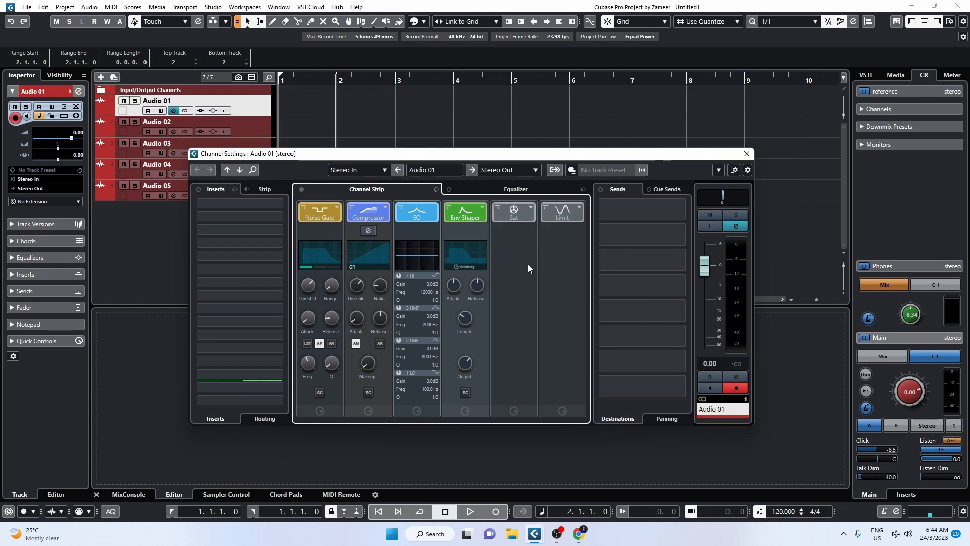
Load the Maximizer in the channel strip's Limit slot and check the module choices for the Sat slot
left_click(531, 207)
left_click(547, 287)
left_click(580, 207)
left_click(599, 240)
left_click_drag(216, 203, 234, 211)
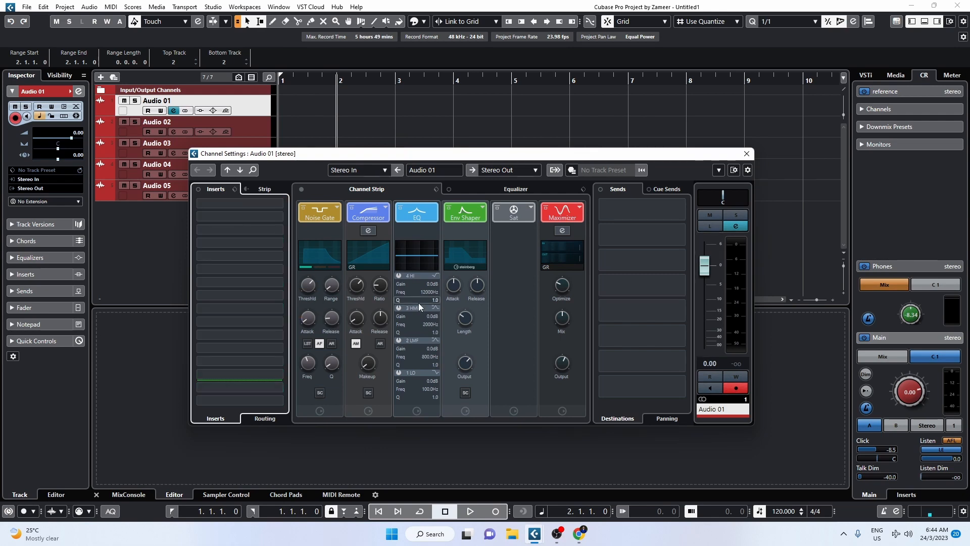
left_click(531, 208)
left_click(510, 256)
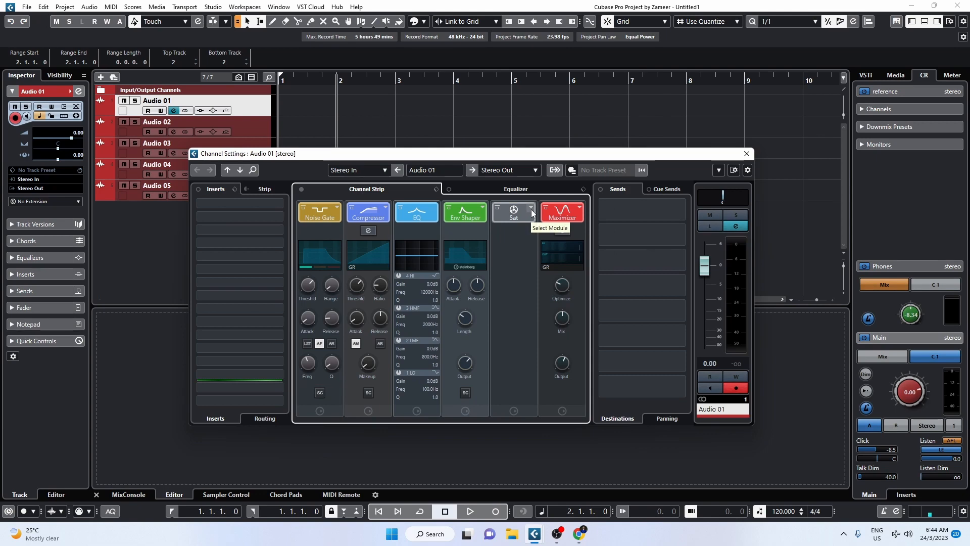
Leave Audio 01's channel settings after viewing its equalizer, and rename the first two audio tracks Kick and Bass
left_click(478, 192)
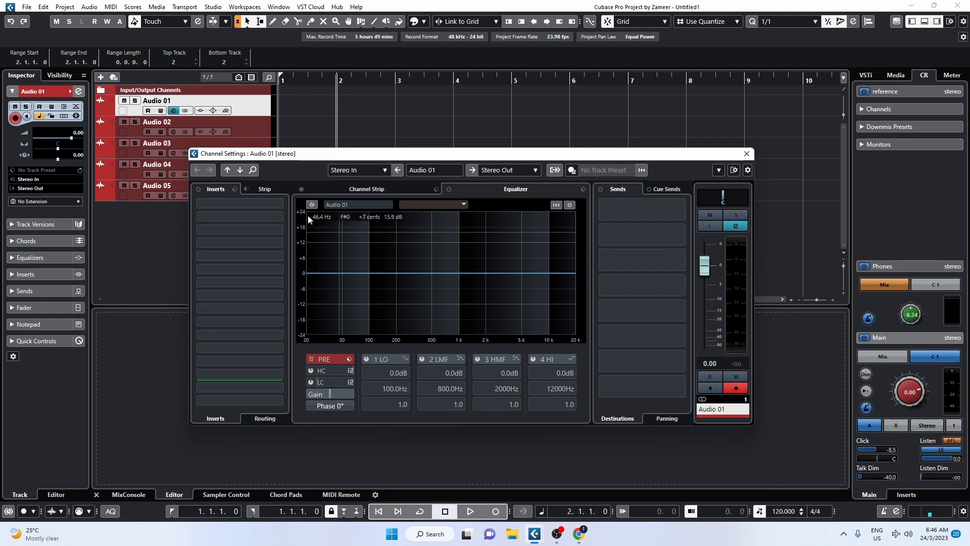
left_click(350, 205)
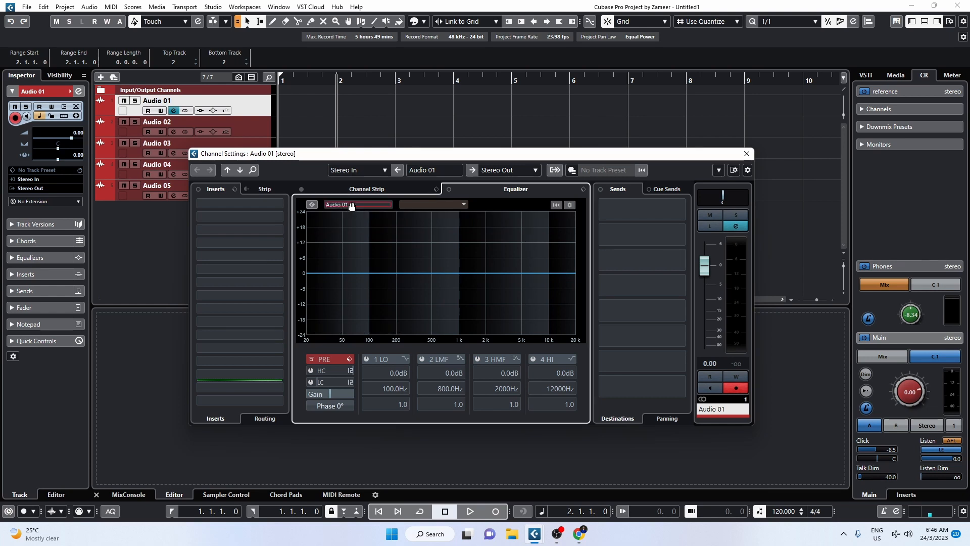
double_click(169, 101)
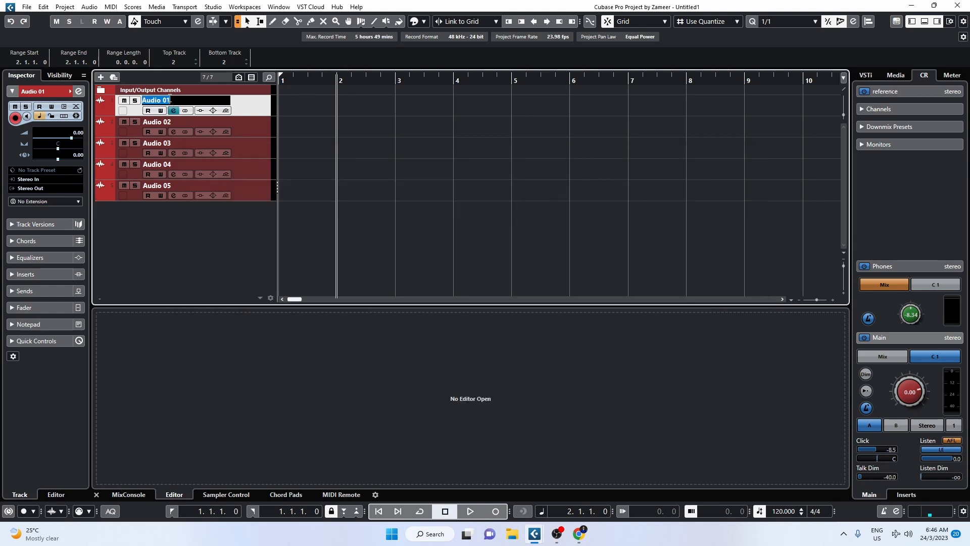
type("Kick")
key("Tab")
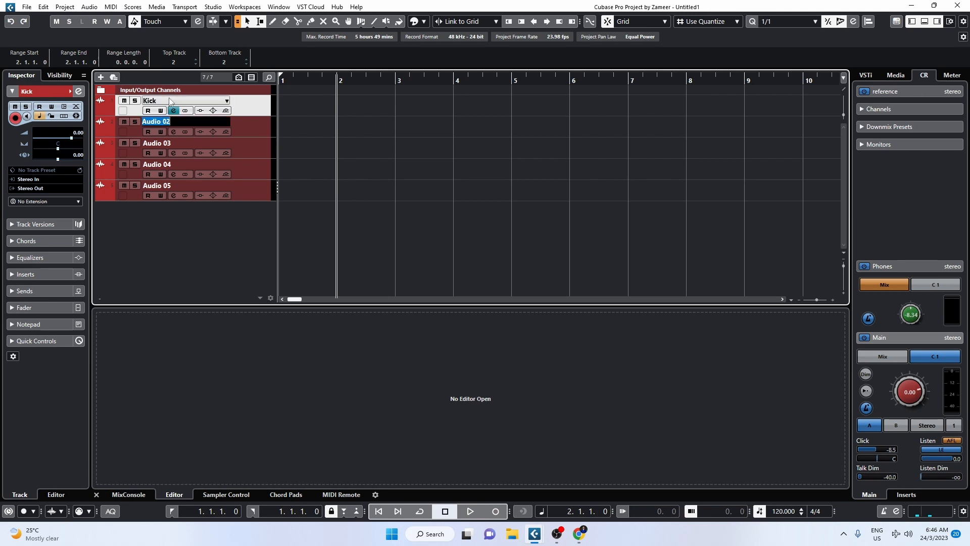
type("Bass")
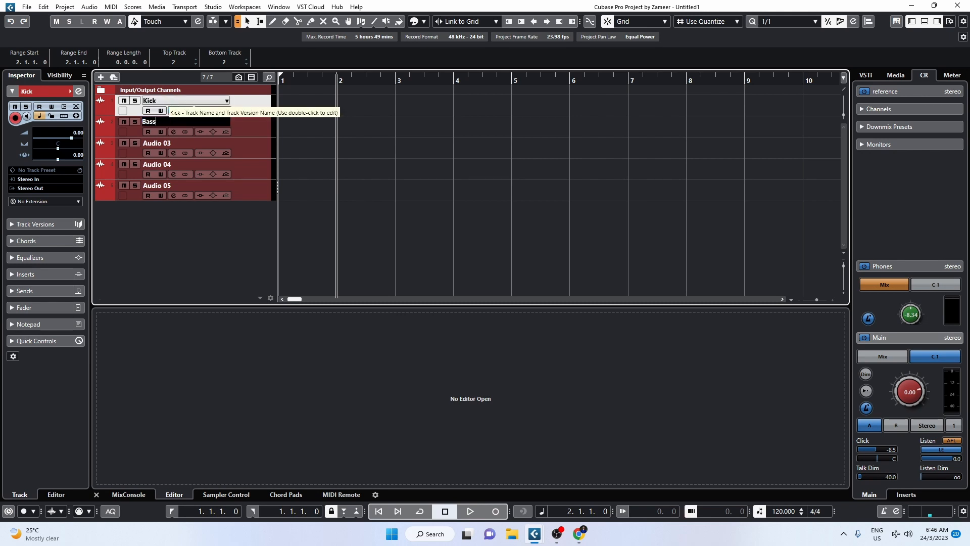
key("Return")
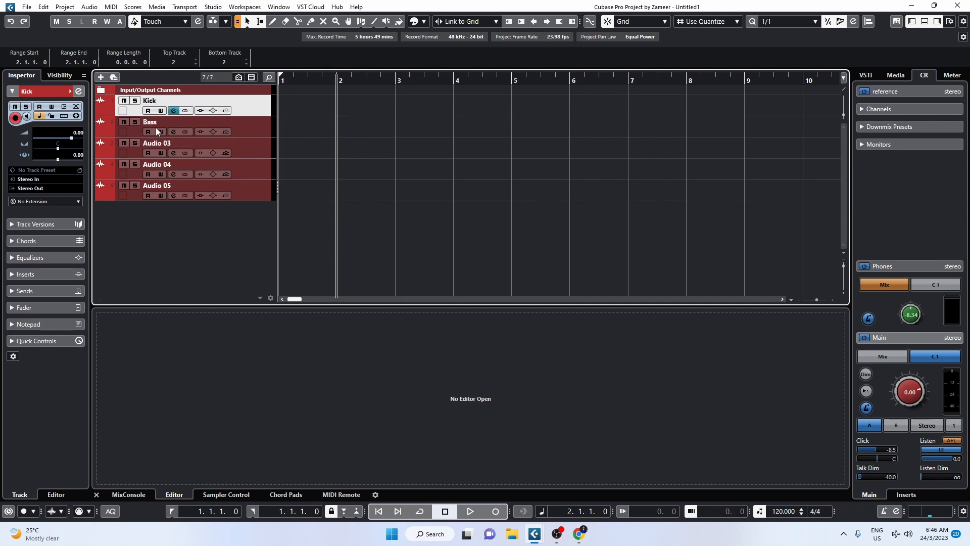
In the Bass channel's equalizer, choose Kick as the comparison channel and boost the low band by about 7.3 dB at 35.8 Hz
left_click(173, 132)
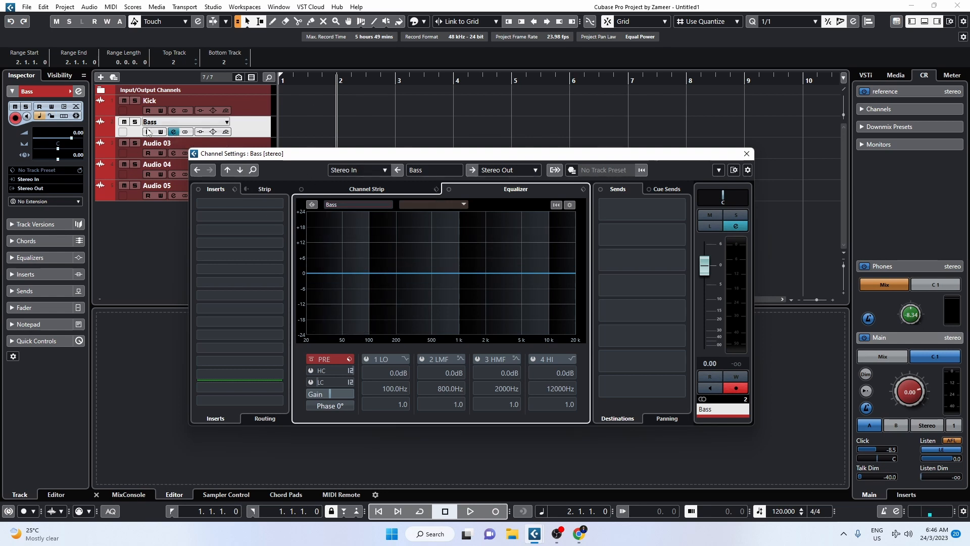
left_click(462, 205)
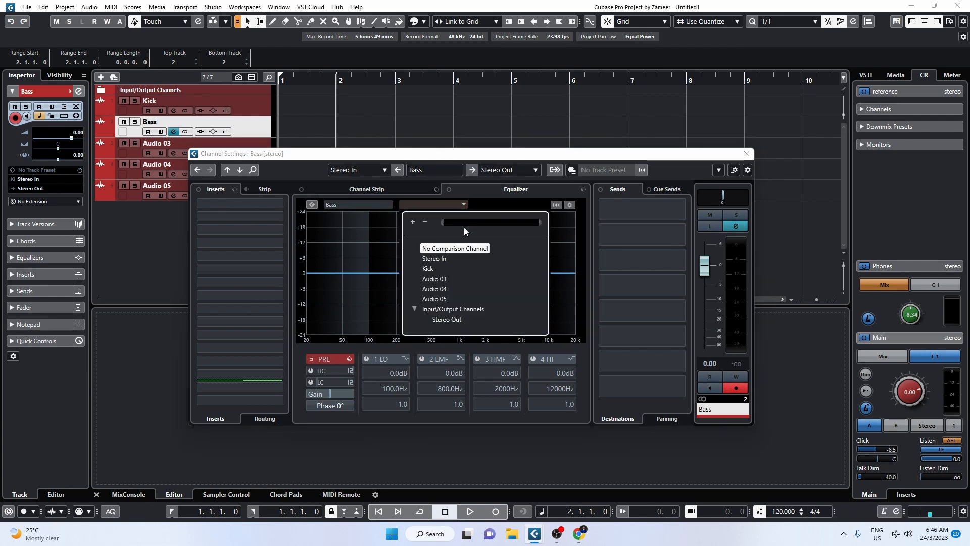
left_click(432, 269)
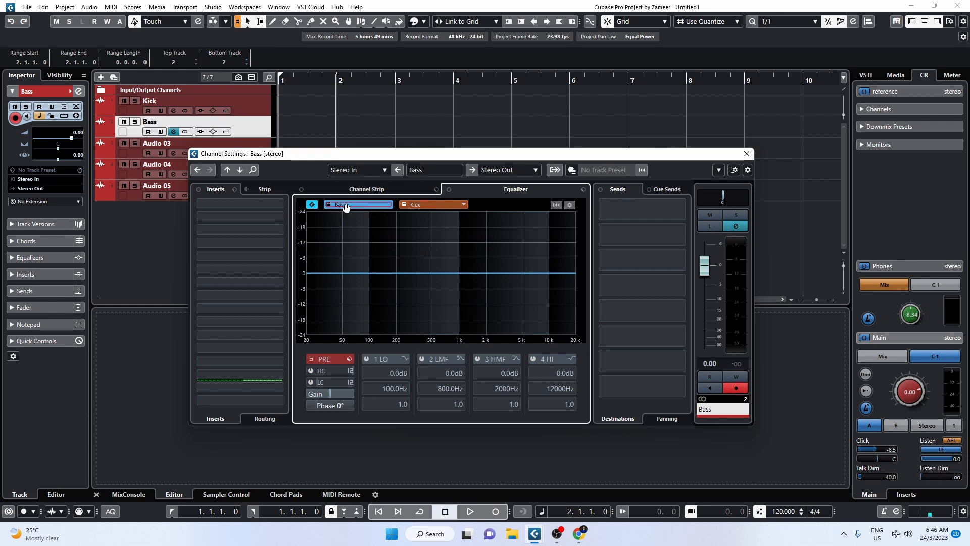
left_click(336, 267)
mouse_move(338, 268)
left_mouse_down()
mouse_move(347, 275)
mouse_move(318, 257)
mouse_move(329, 255)
left_mouse_up()
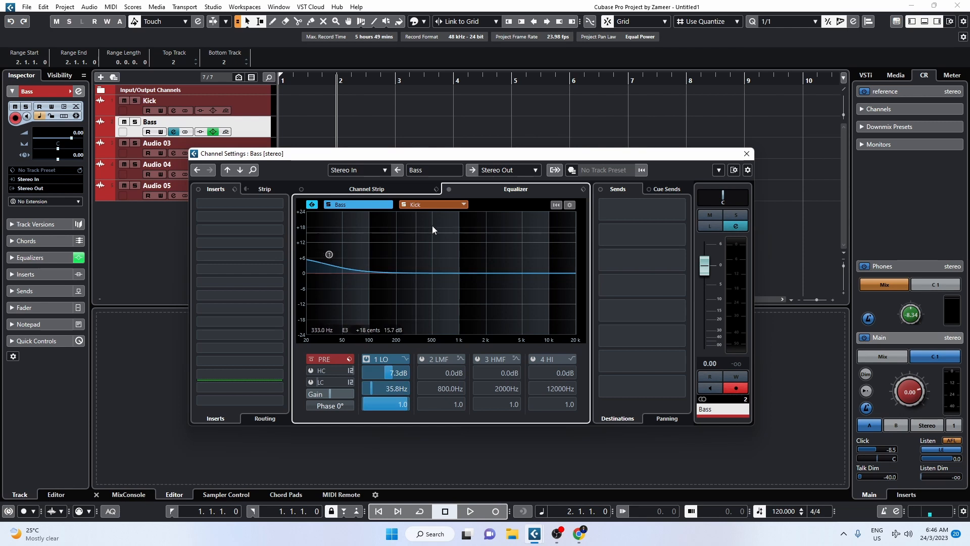
Switch the comparison equalizer to Kick, adjust its low band into a boost around 50 Hz, and return to the Bass curve
left_click(426, 207)
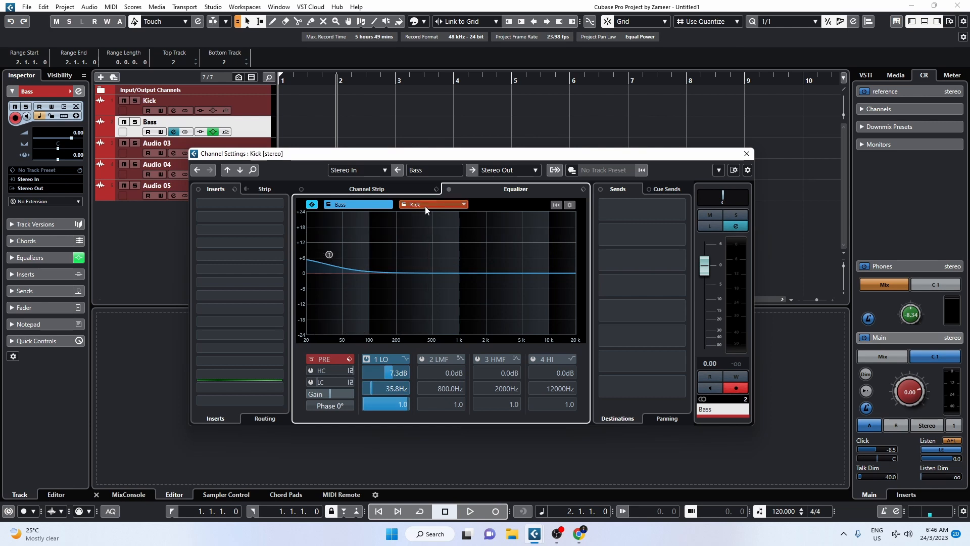
left_click(326, 273)
left_click_drag(326, 273, 351, 284)
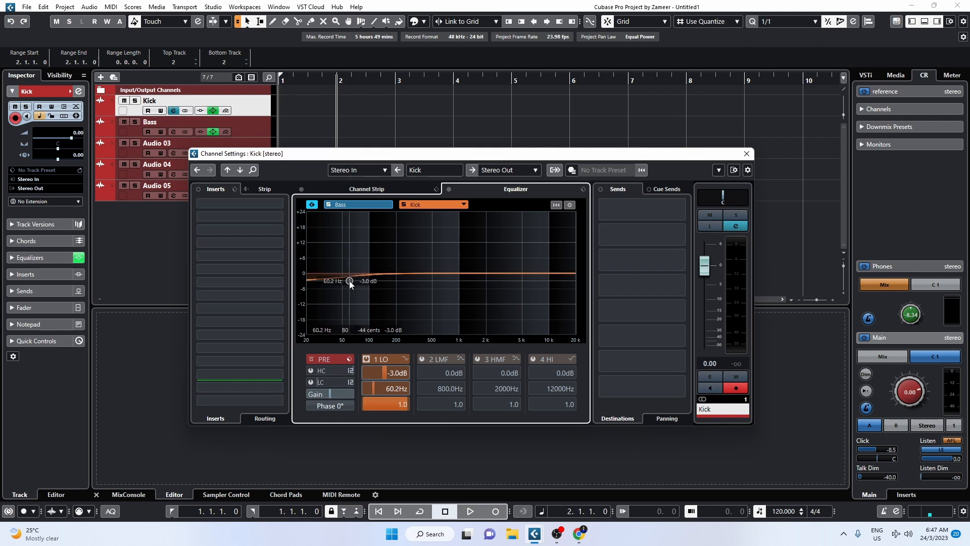
left_click_drag(350, 284, 343, 259)
left_click(354, 204)
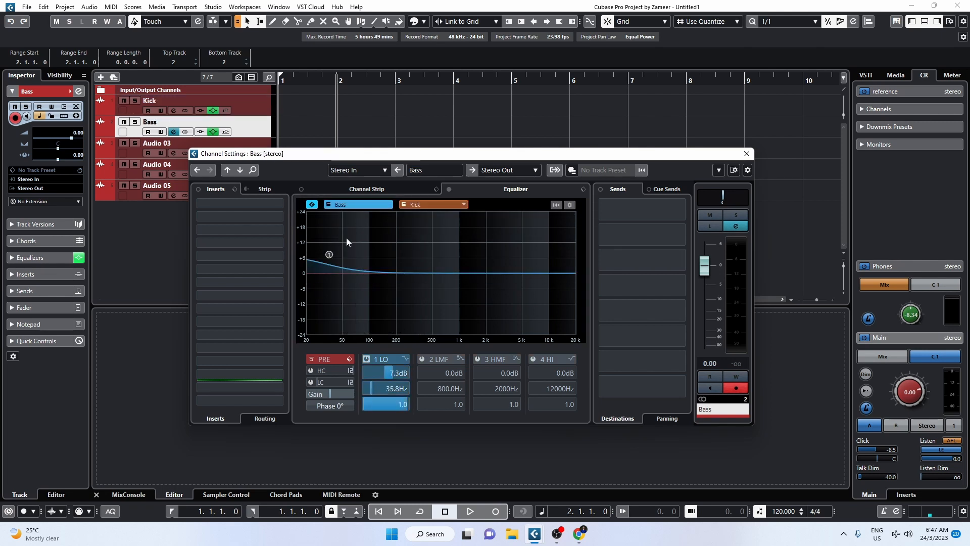
Pull the Bass low band down to about -5.7 dB at 37.3 Hz and compare its equalizer curve with Kick's several times
left_click_drag(327, 255, 331, 288)
left_click(413, 205)
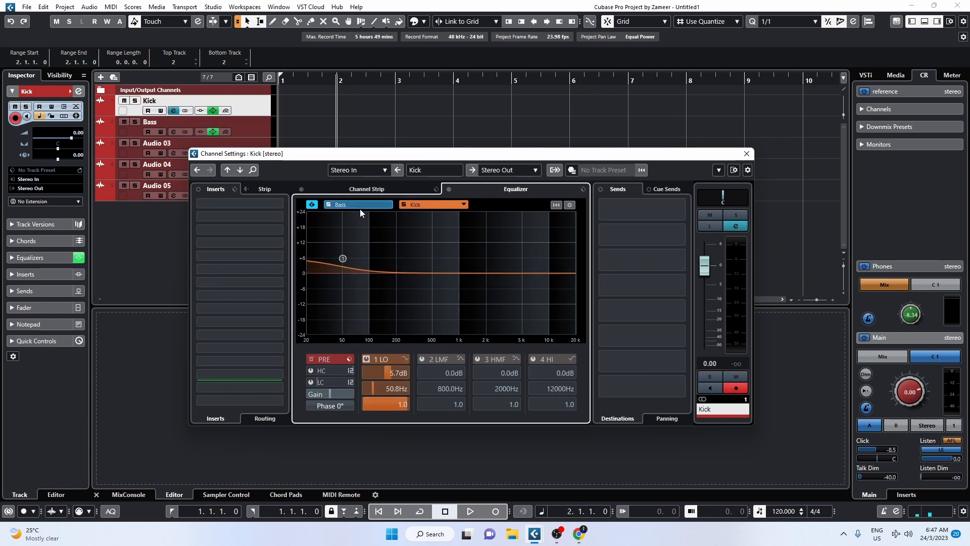
left_click(374, 204)
left_click(445, 205)
left_click(369, 207)
left_click(429, 207)
left_click(380, 205)
left_click(417, 205)
left_click(353, 207)
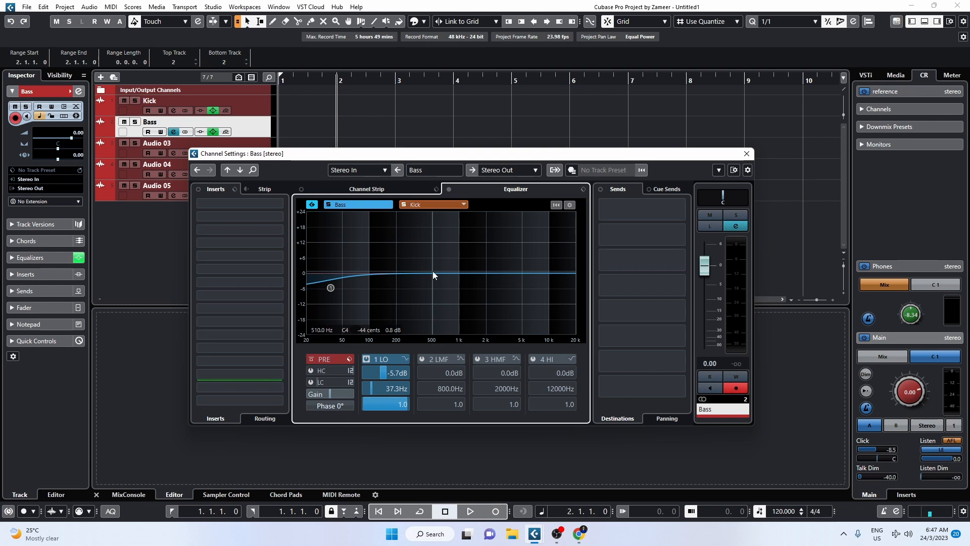
left_click(749, 158)
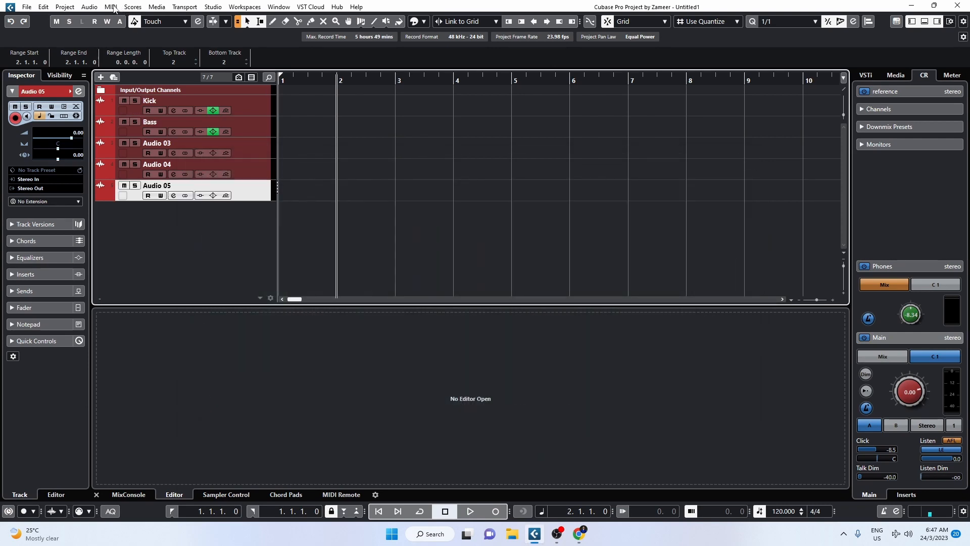
Load Renderer for Dolby Atmos in the first insert slot of Audio 05 and close its plug-in window after viewing it
left_click(110, 7)
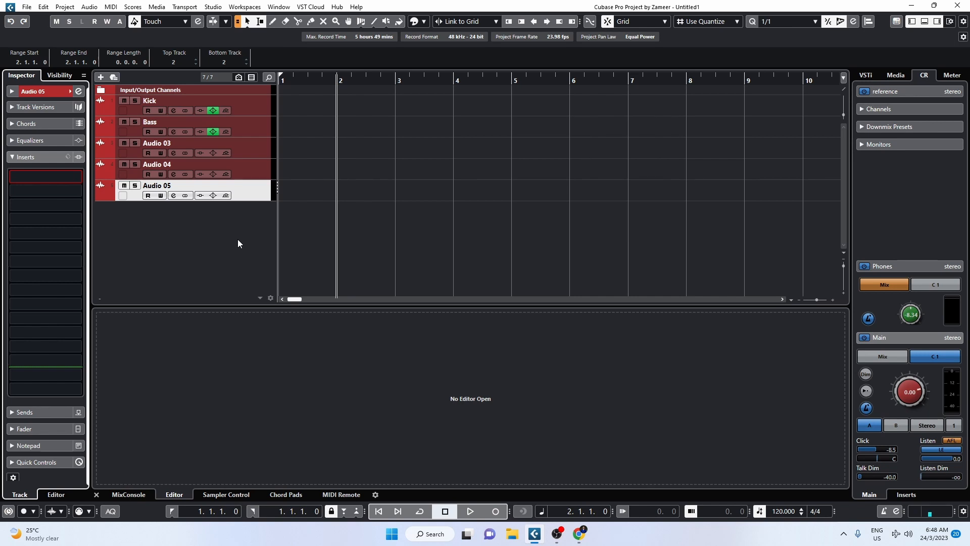
left_click(198, 227)
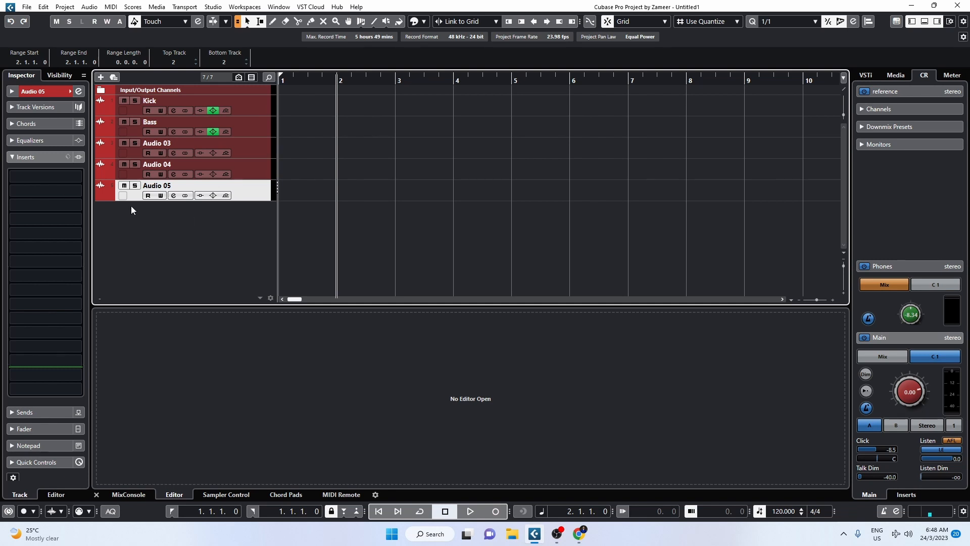
left_click(58, 175)
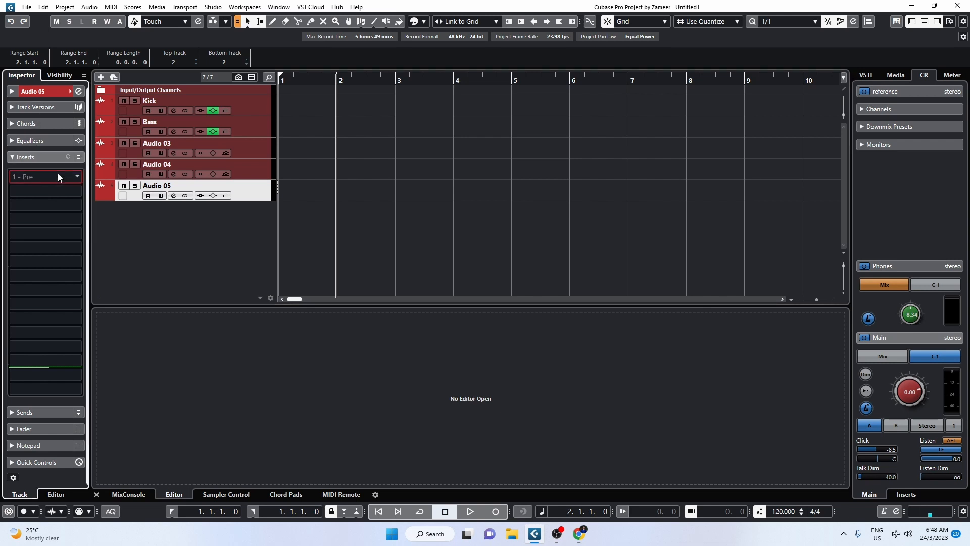
type("dolb")
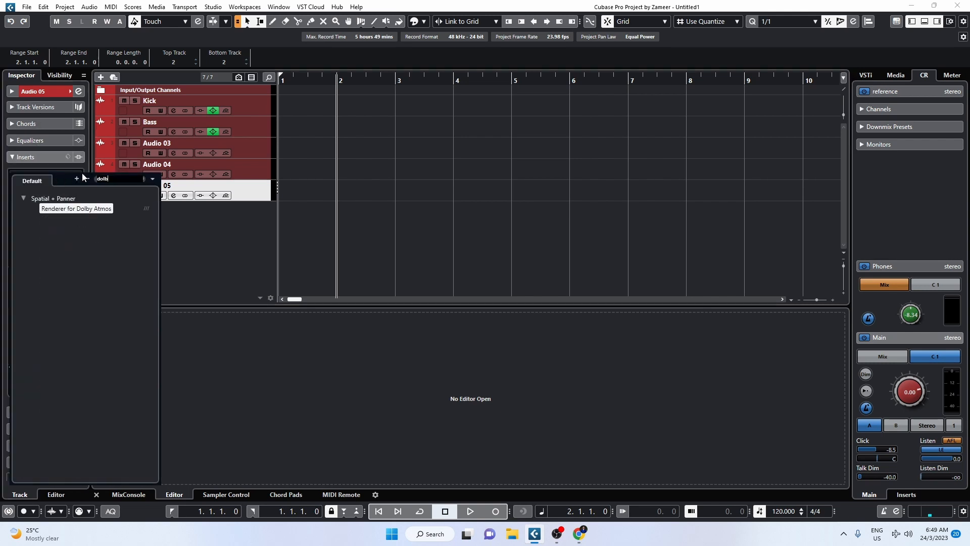
key("Return")
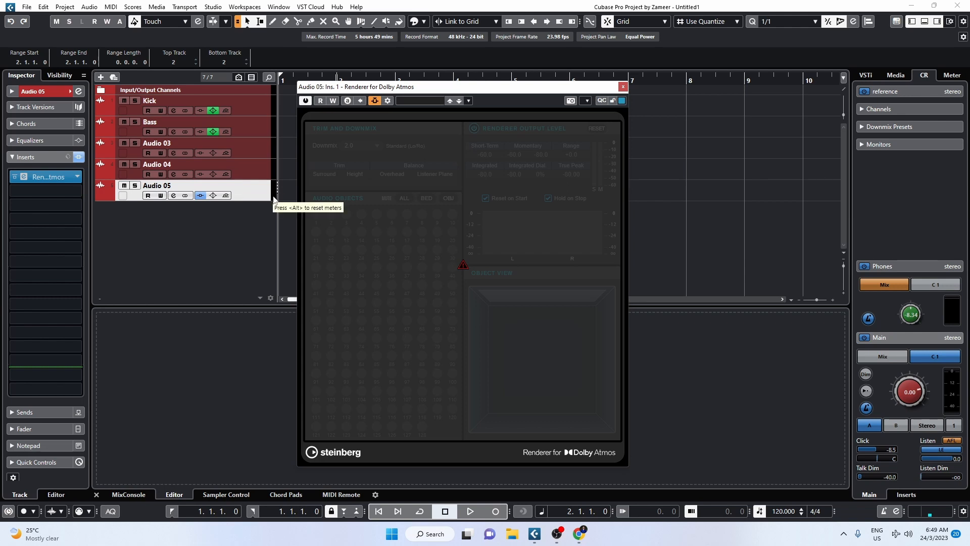
mouse_move(462, 264)
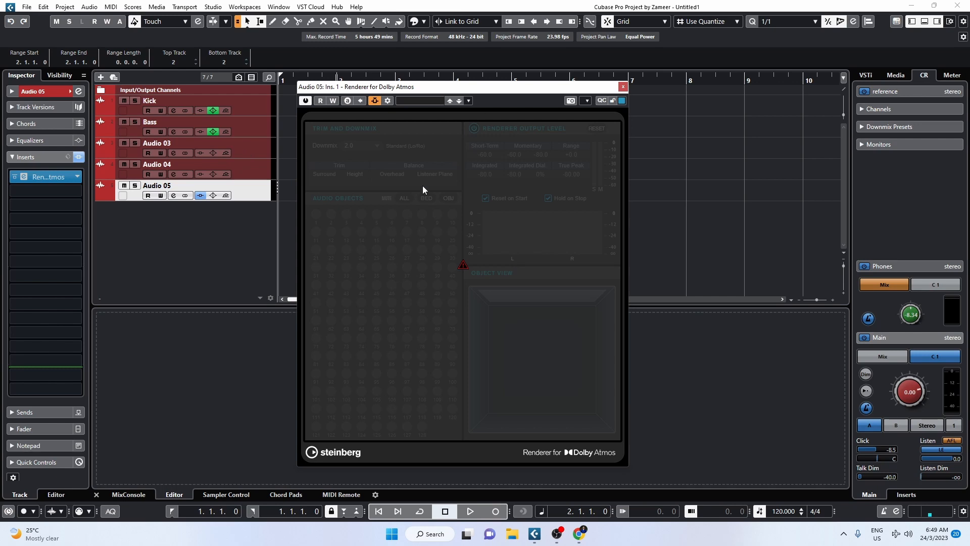
left_click(622, 87)
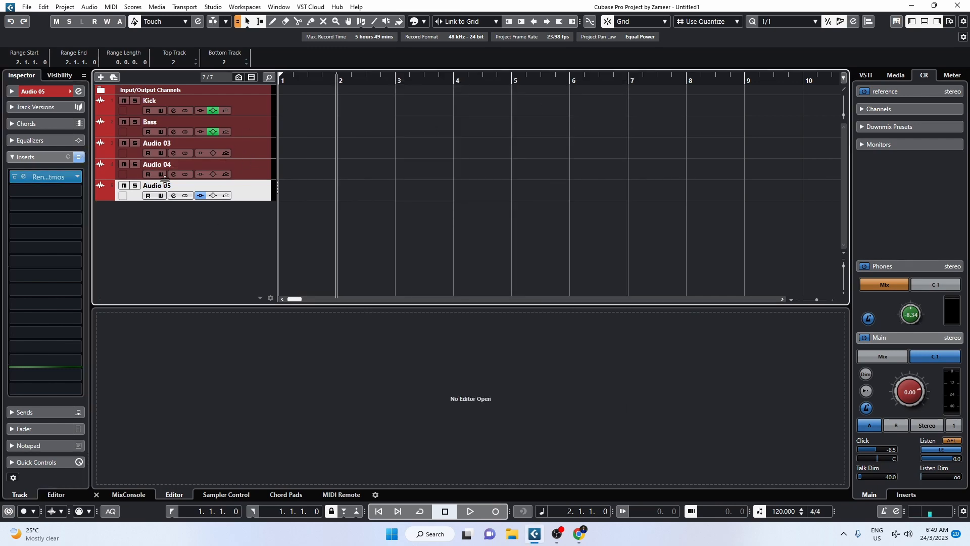